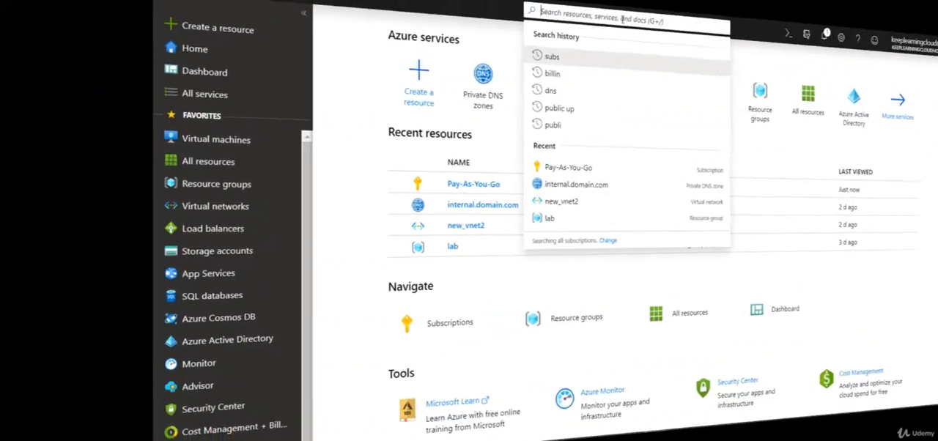
Step: Search for "network security", open the Network security groups service and start creating a new group
text(net)
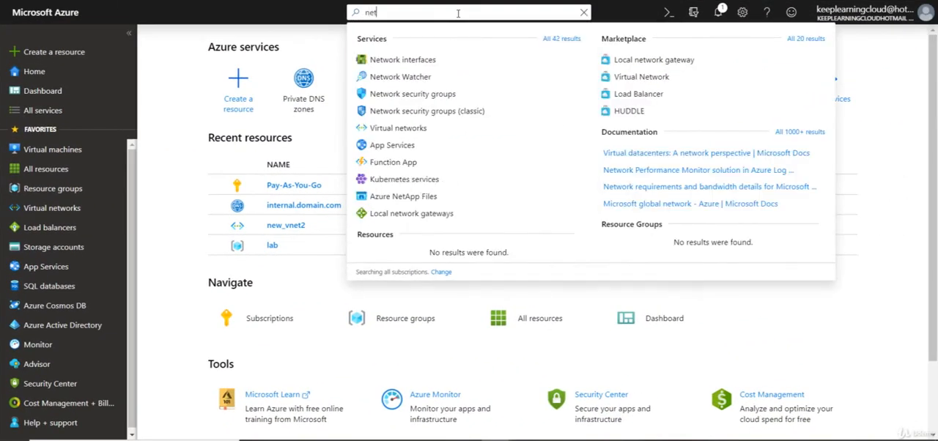
text(work security)
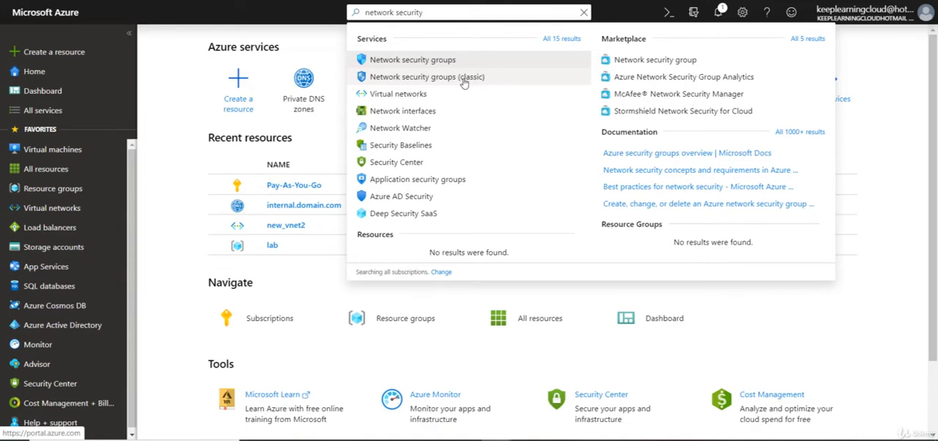
click(411, 62)
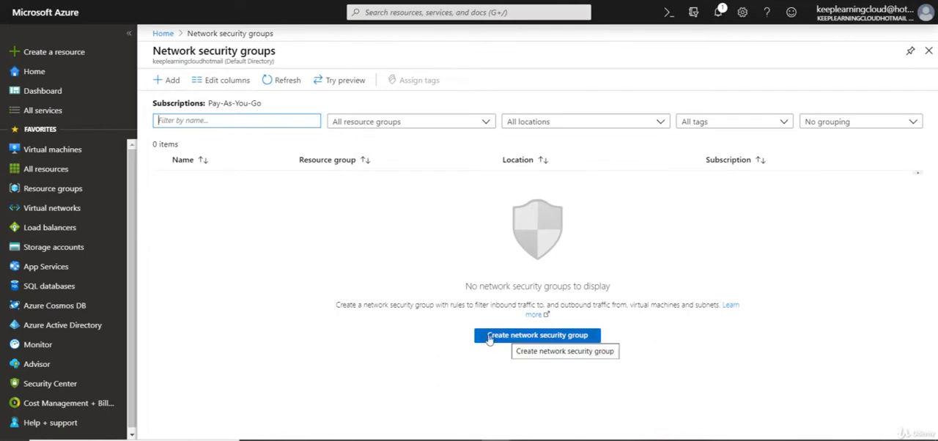
click(529, 342)
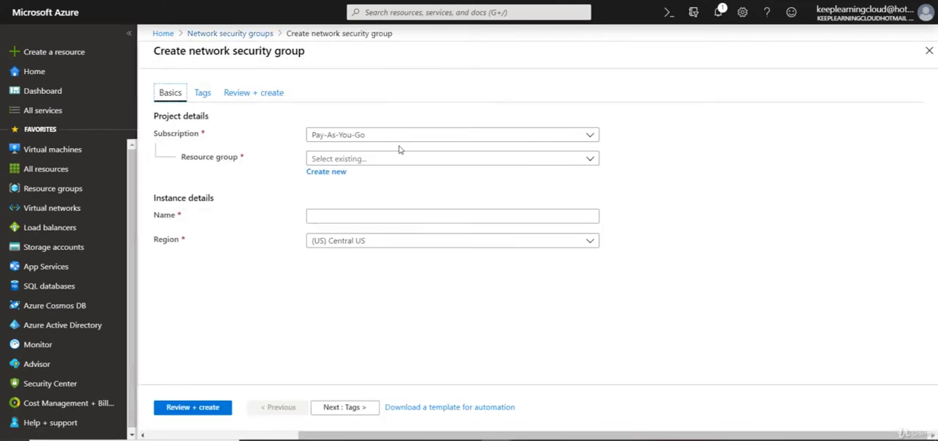
Step: Assign the new network security group to the resource group lab and name it allow80
click(403, 158)
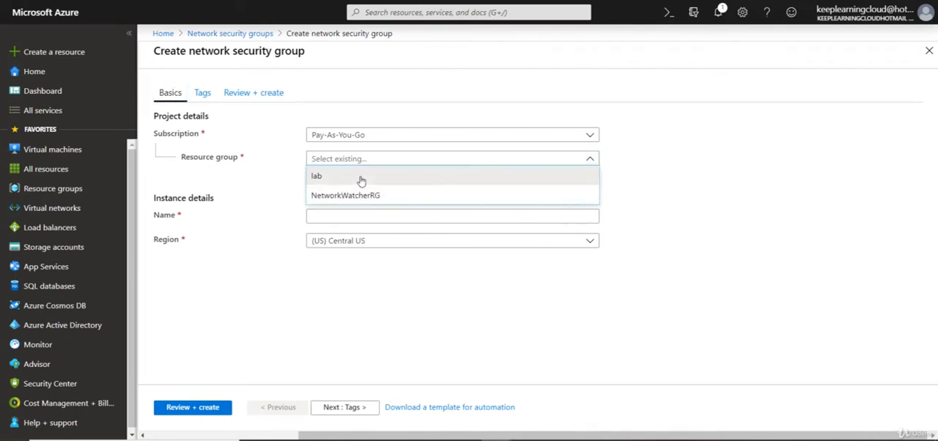
click(322, 176)
click(353, 216)
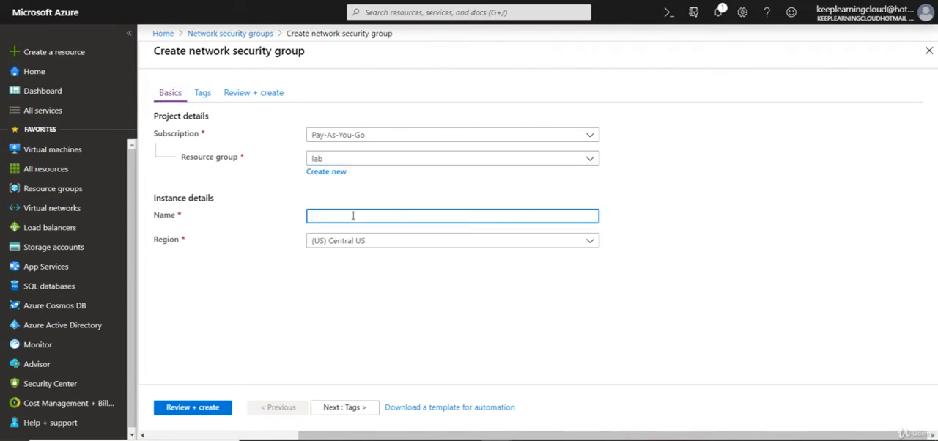
text(allo)
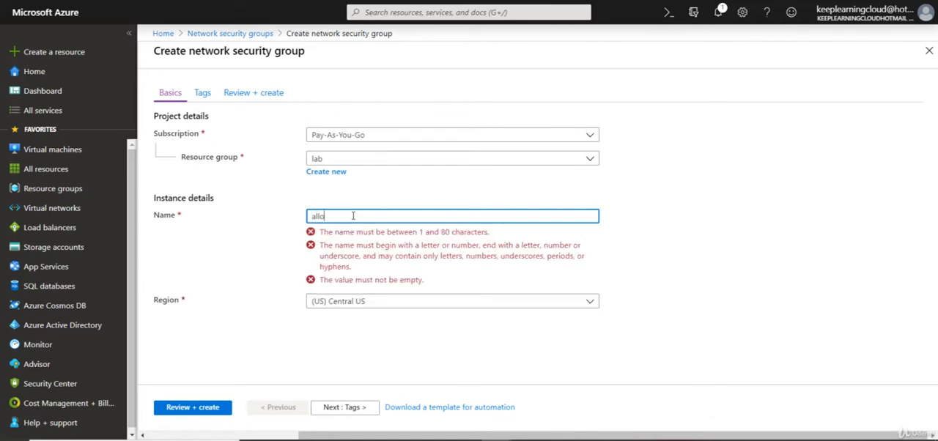
text(w80)
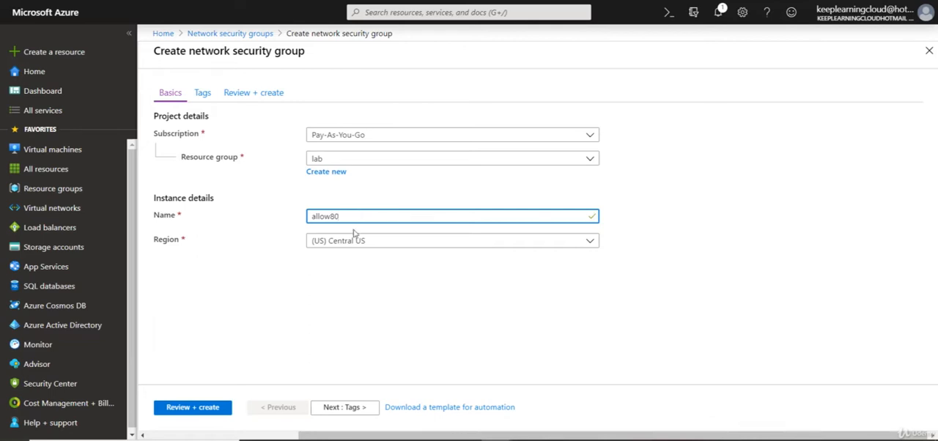
Step: Set the region to (US) East US, leave the tags empty and create the network security group
click(377, 243)
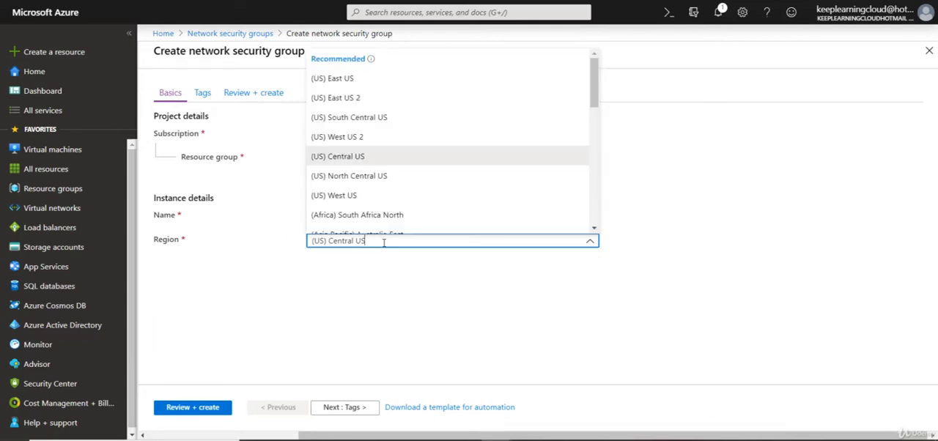
mouse_move(595, 92)
mouse_down()
mouse_move(592, 121)
mouse_move(598, 89)
mouse_up()
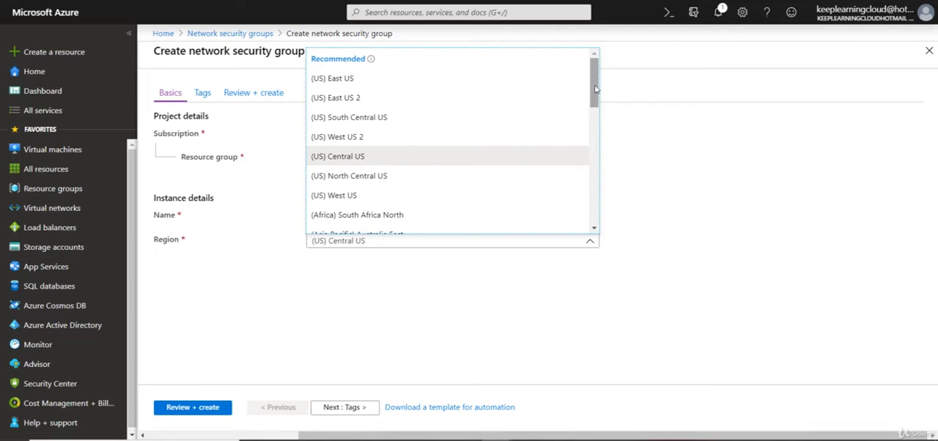
click(374, 78)
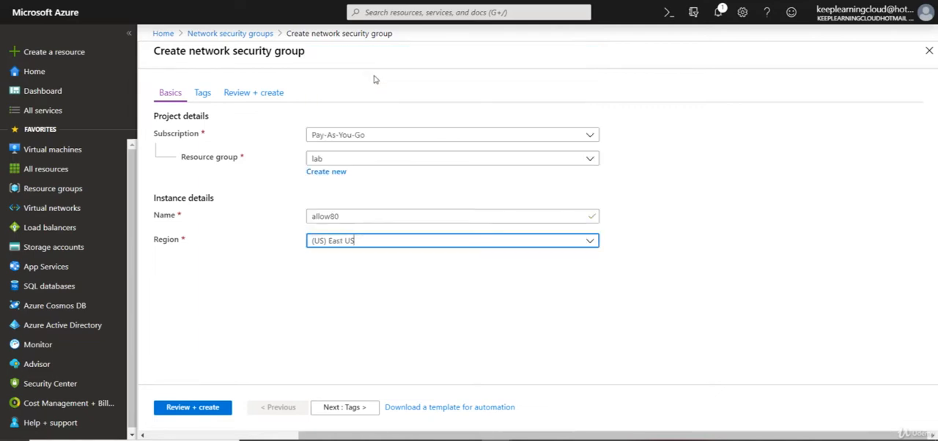
click(363, 410)
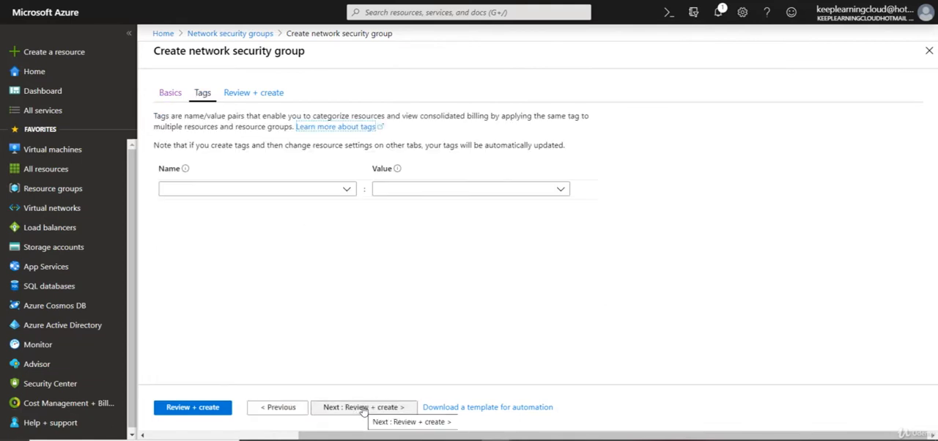
click(350, 411)
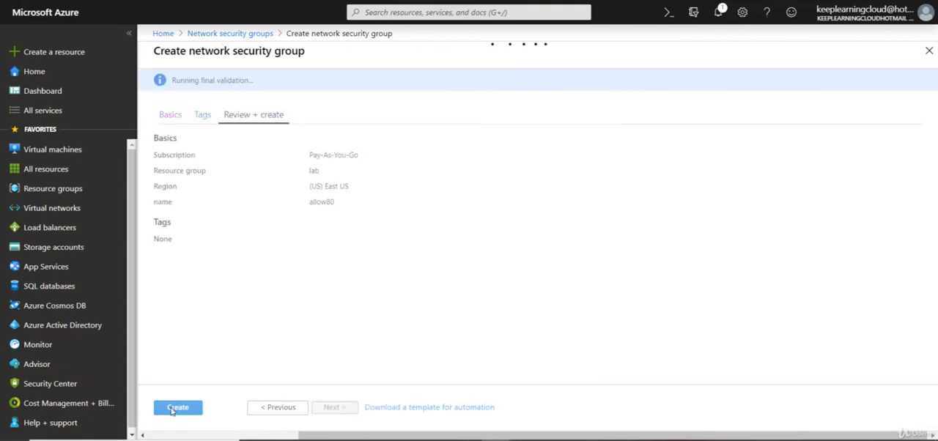
click(177, 407)
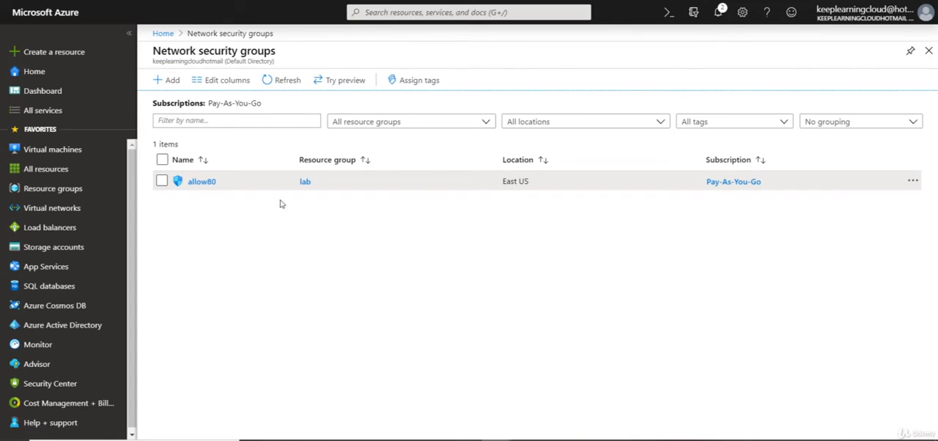
Step: Open the allow80 network security group and examine its default inbound and outbound security rules
click(211, 188)
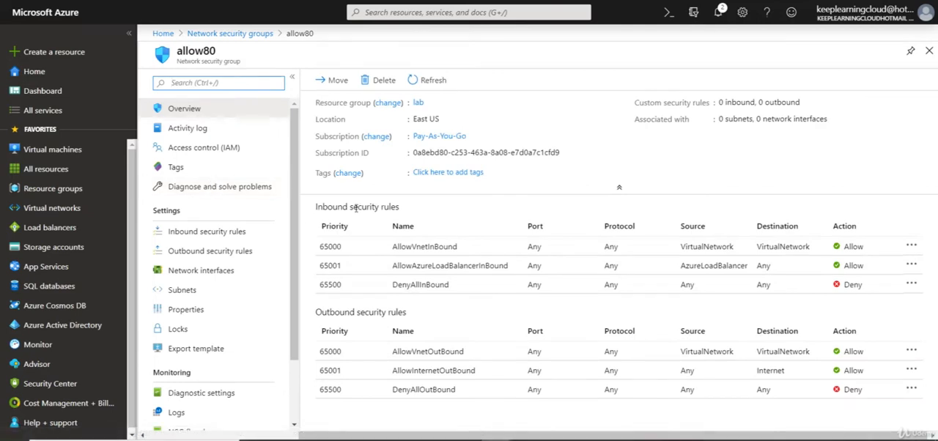
double_click(320, 207)
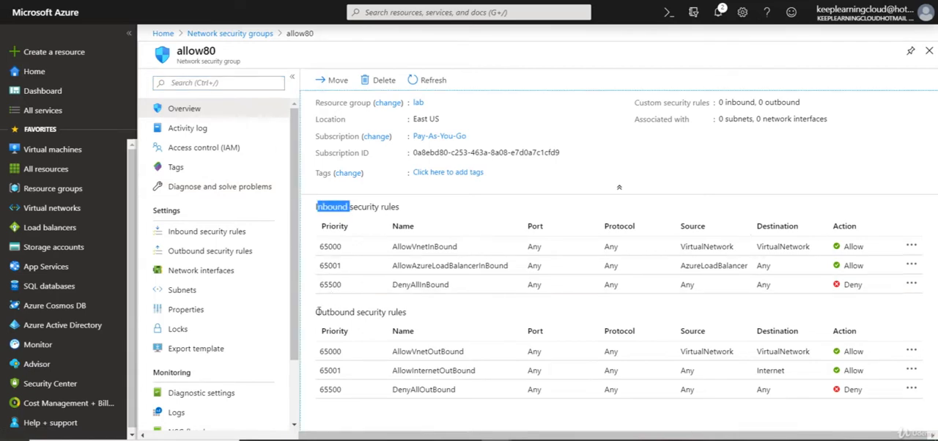
drag(315, 312, 352, 313)
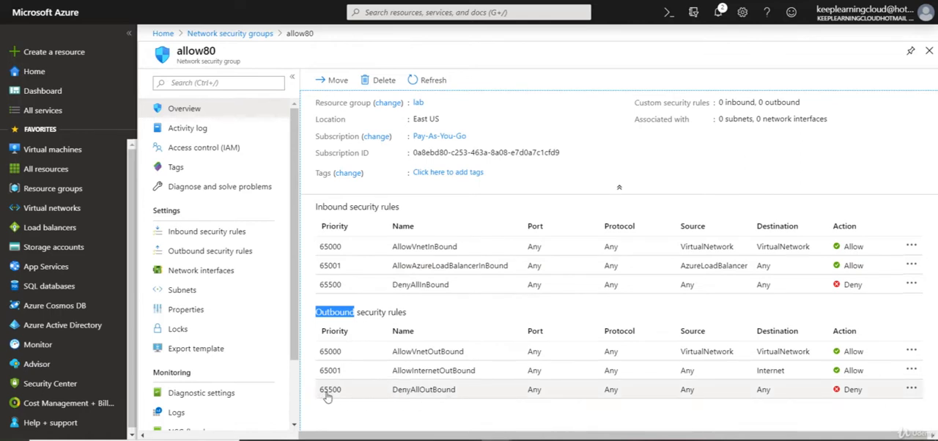
click(357, 423)
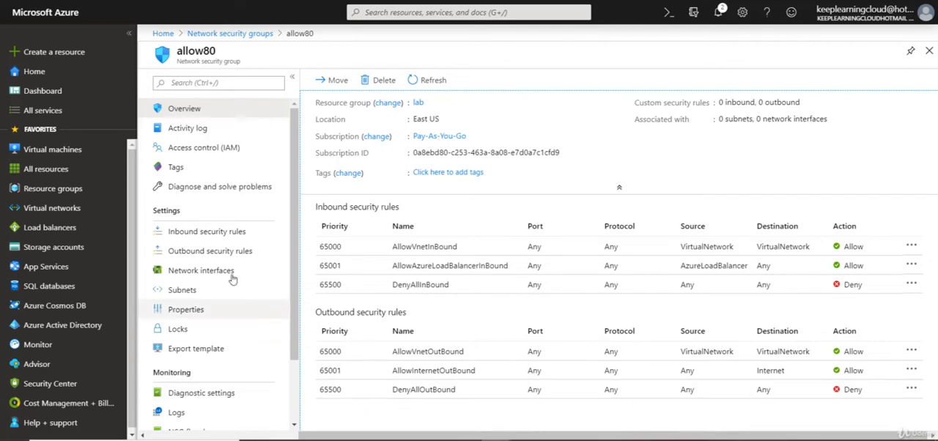
Step: Start adding an inbound security rule to allow80 and review the fields of its advanced form
click(219, 231)
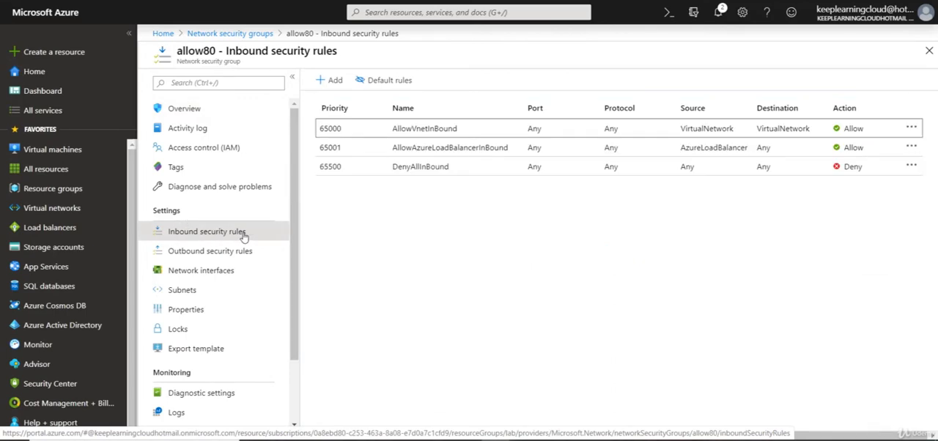
click(329, 81)
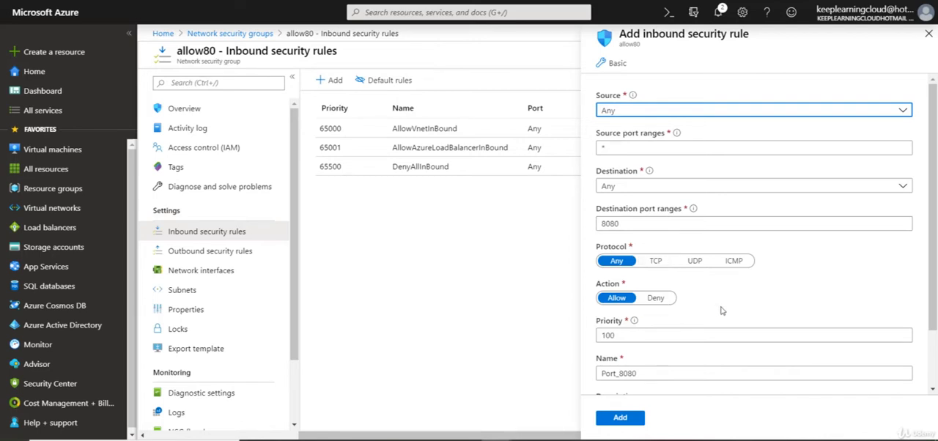
click(638, 337)
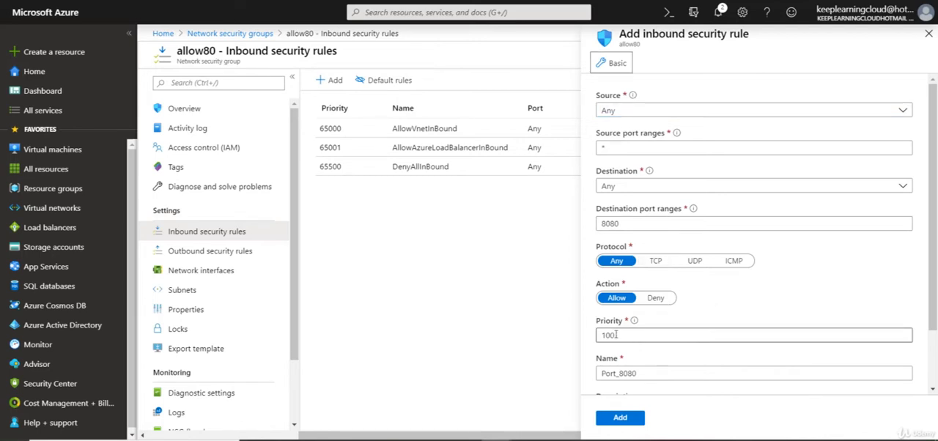
scroll(628, 333, down, 2)
scroll(628, 333, down, 1)
click(629, 305)
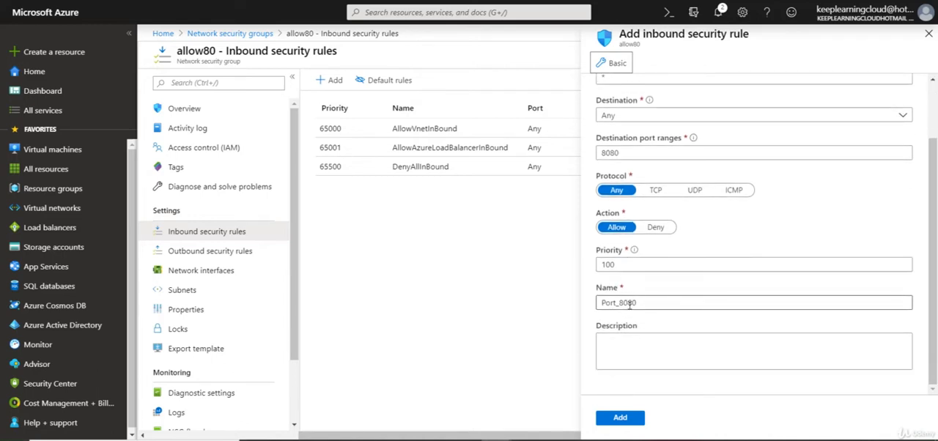
scroll(630, 306, up, 3)
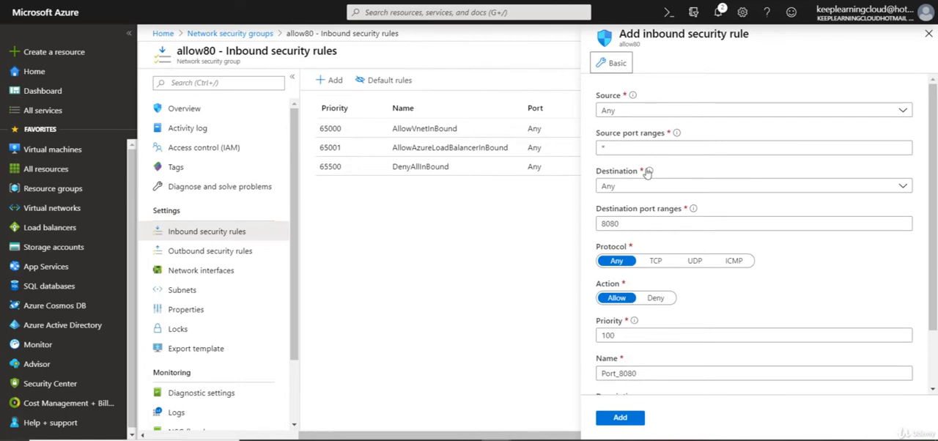
Step: Switch the inbound rule form to basic mode and choose Custom as the service
click(618, 64)
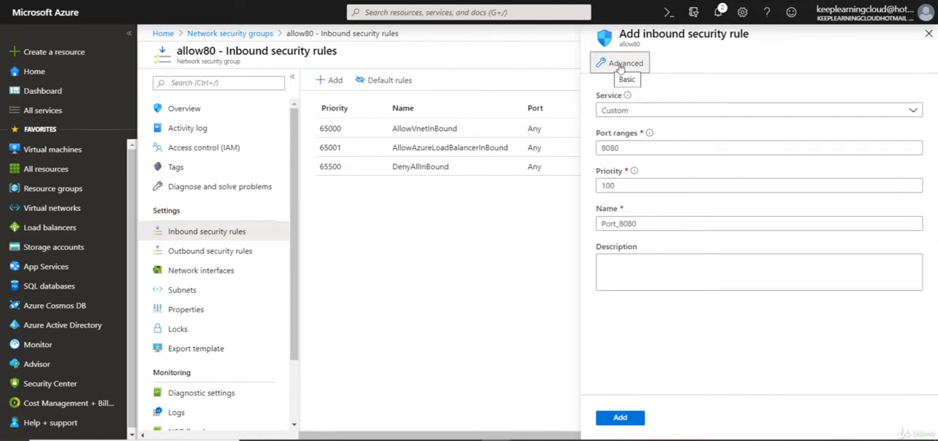
click(619, 66)
click(620, 69)
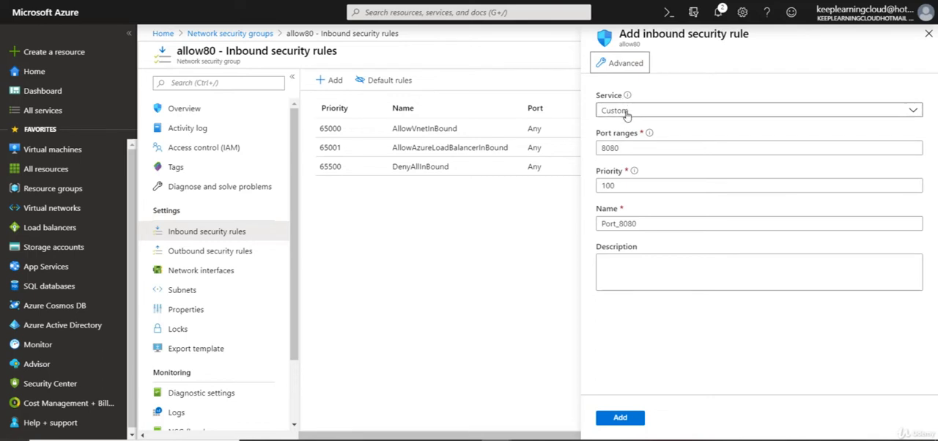
click(627, 113)
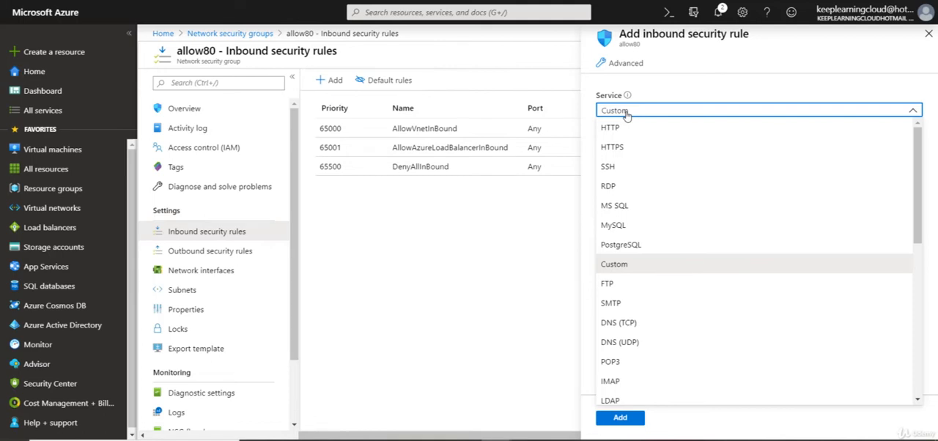
click(639, 266)
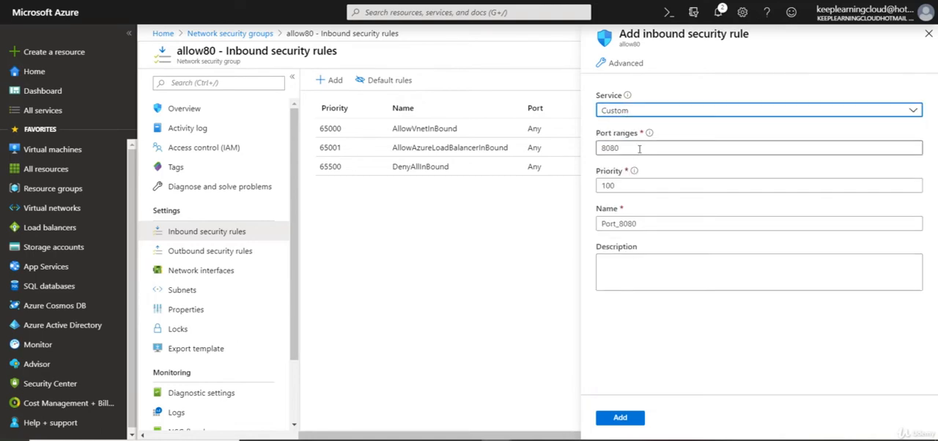
Step: Try the SSH service preset for the inbound rule, and return the service to Custom
drag(641, 147, 596, 153)
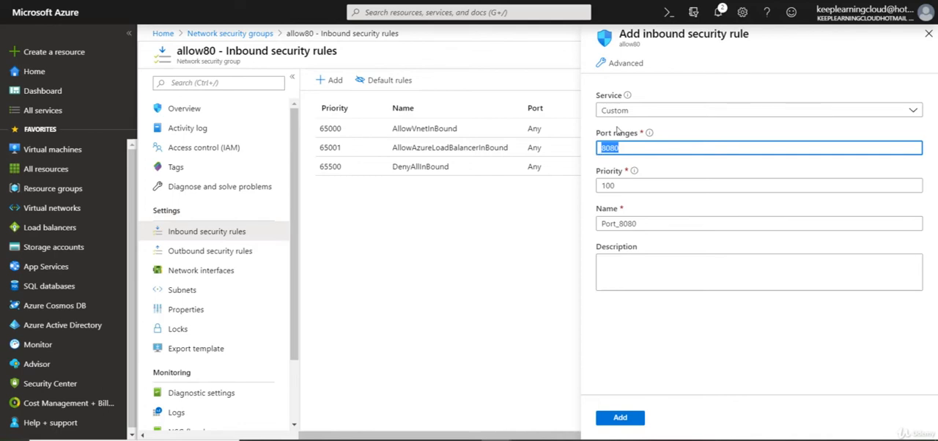
click(639, 111)
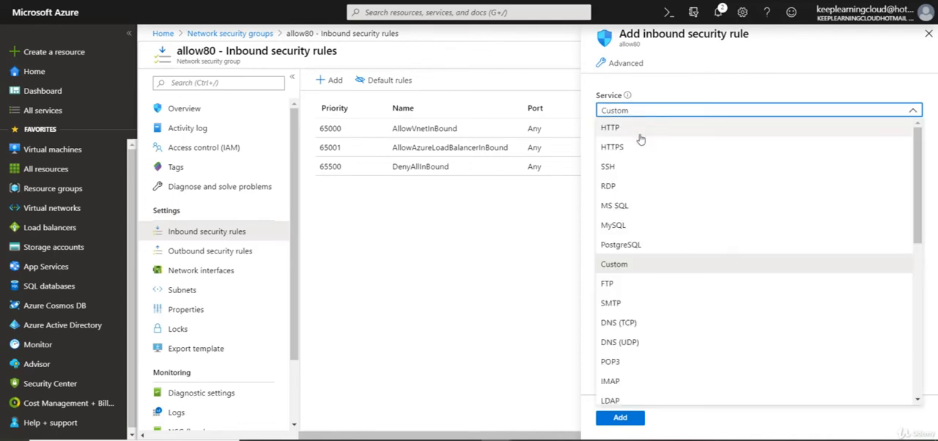
click(639, 175)
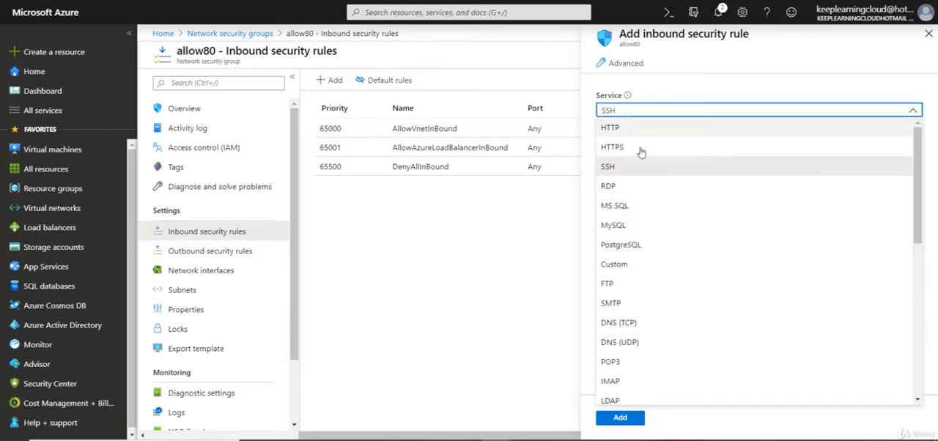
click(644, 268)
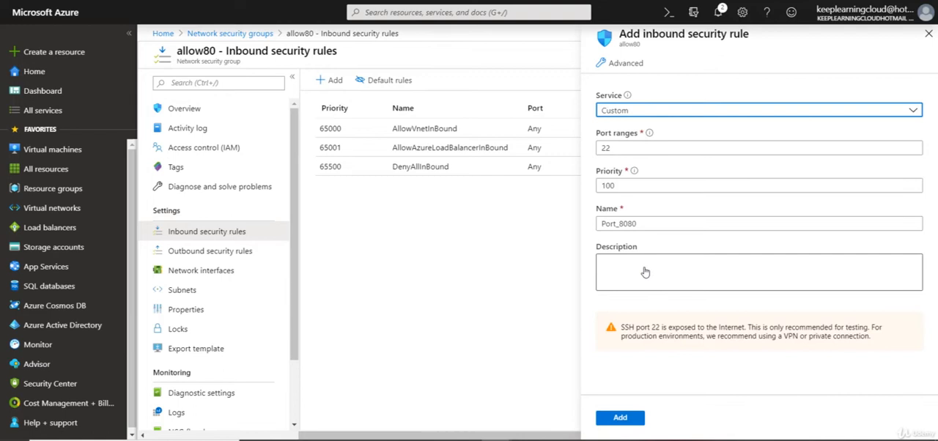
Step: Replace the inbound rule's port range with 80
double_click(632, 148)
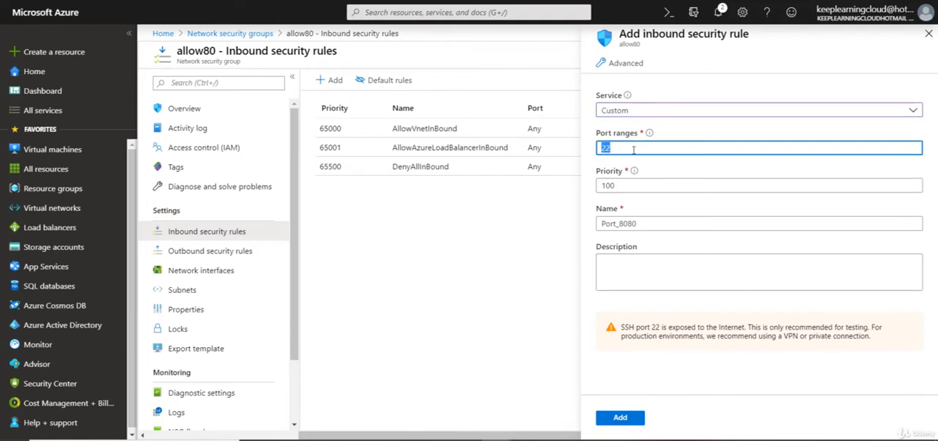
key(BackSpace)
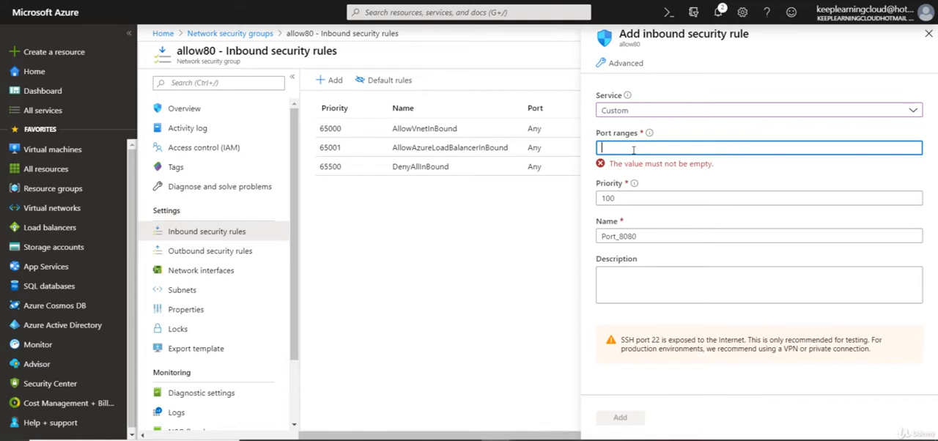
text(1024-655)
key(BackSpace)
key(BackSpace)
key(BackSpace)
key(BackSpace)
key(BackSpace)
key(BackSpace)
key(BackSpace)
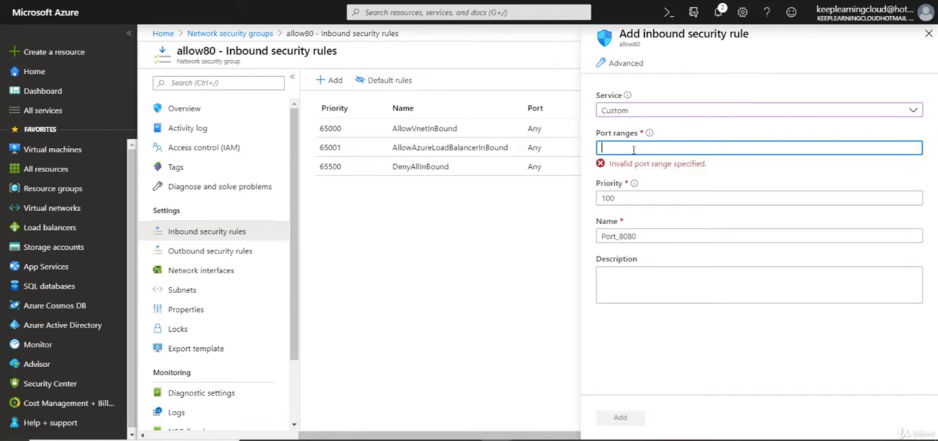
text(80)
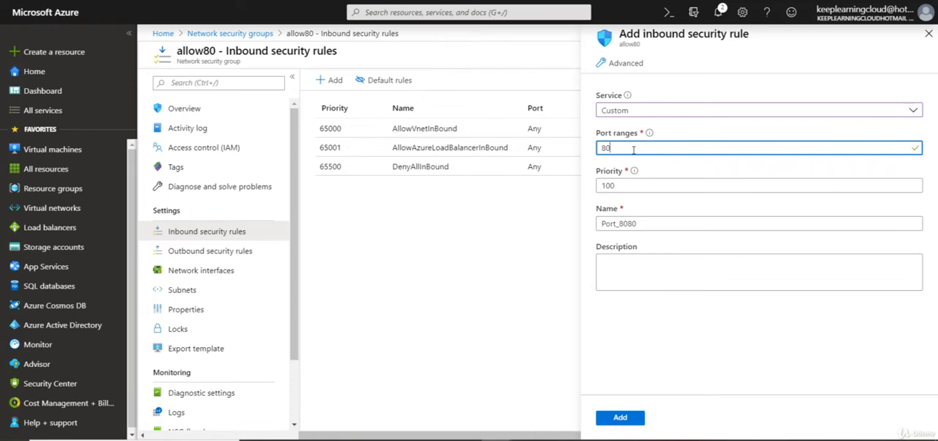
text(,1024-)
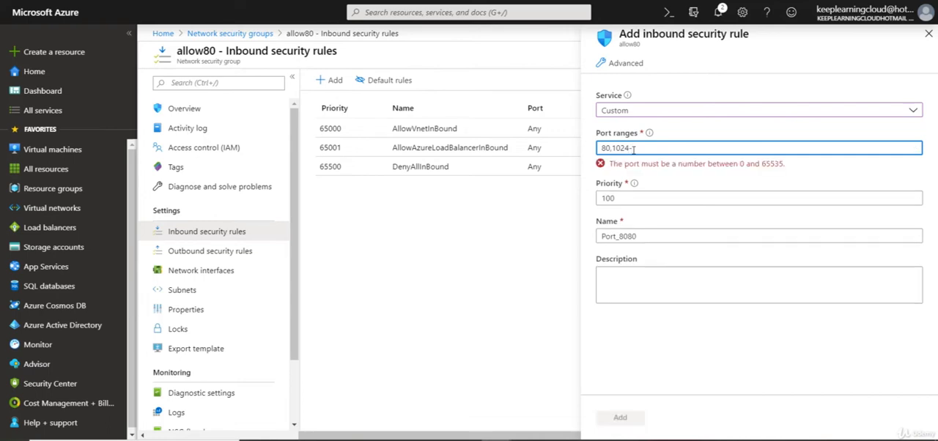
text(6000)
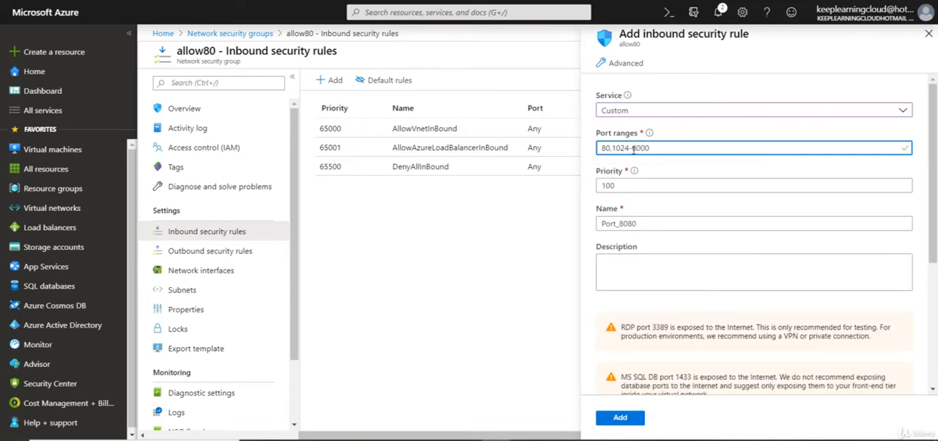
text(0)
Step: Try a priority of 300 for the inbound rule, and discard the unsaved rule
double_click(667, 184)
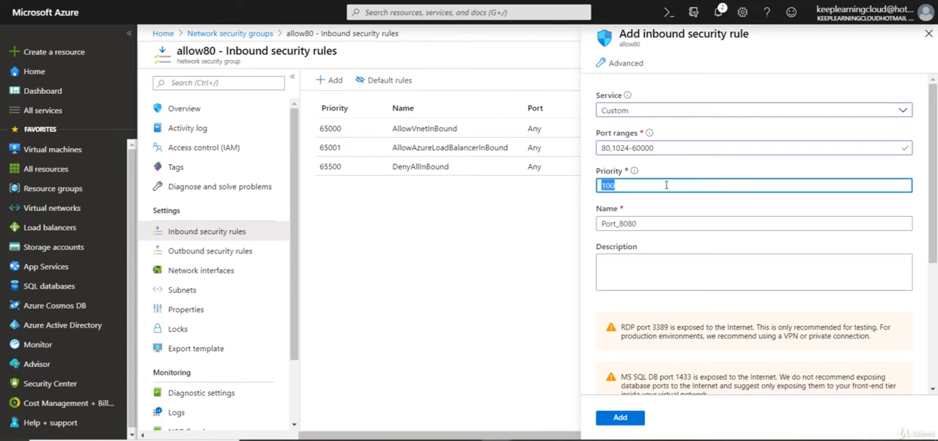
text(24-600)
key(BackSpace)
key(BackSpace)
key(BackSpace)
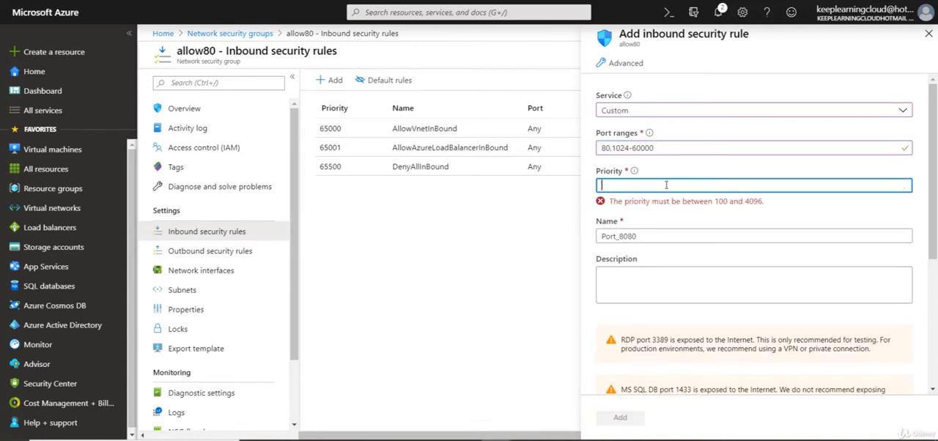
text(300)
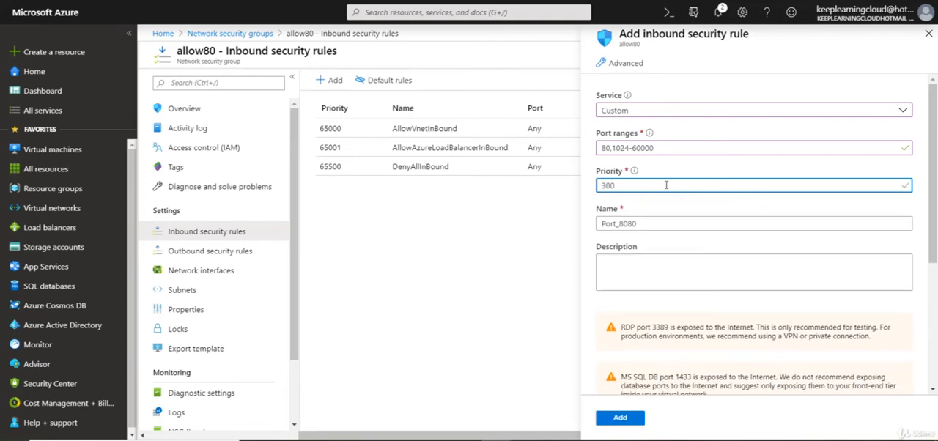
double_click(666, 184)
click(929, 34)
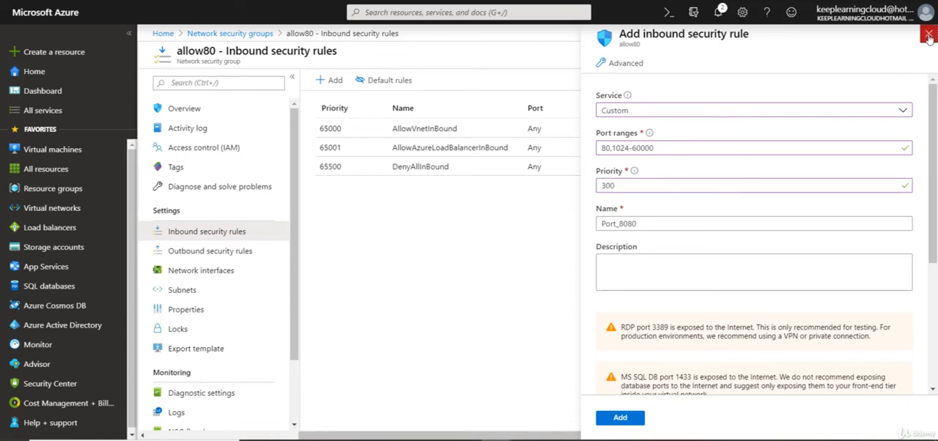
click(527, 38)
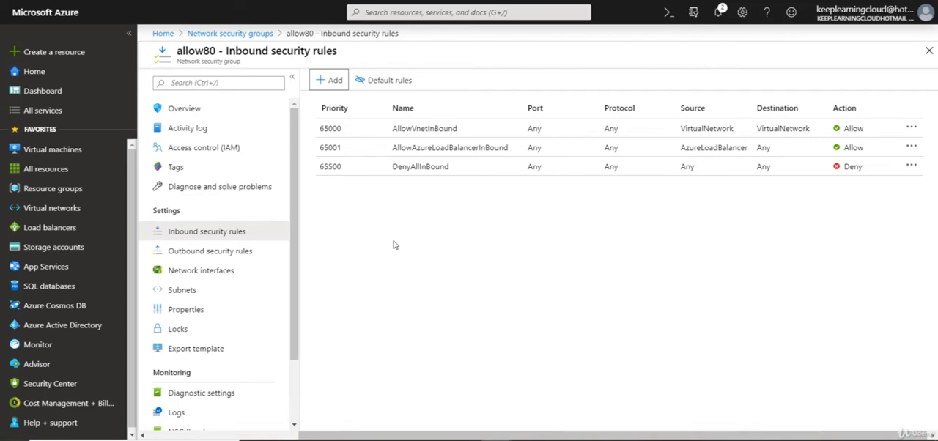
Step: Check which network interfaces are available to associate with the allow80 security group, and close the selection
click(227, 271)
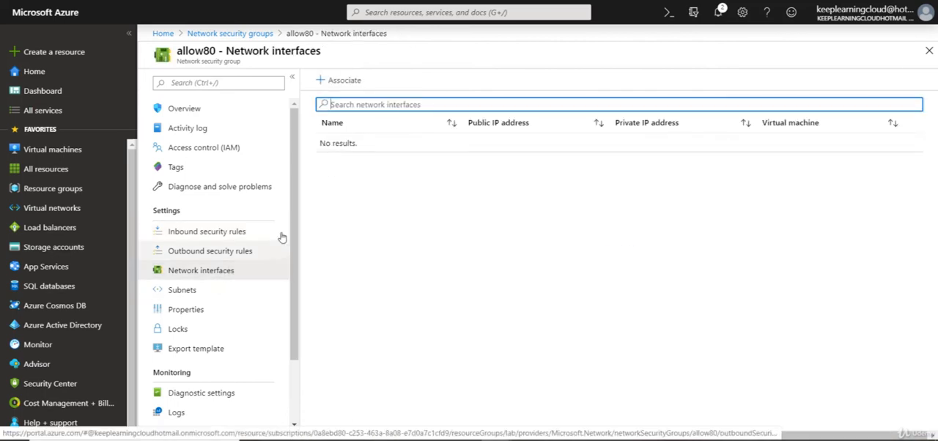
click(351, 86)
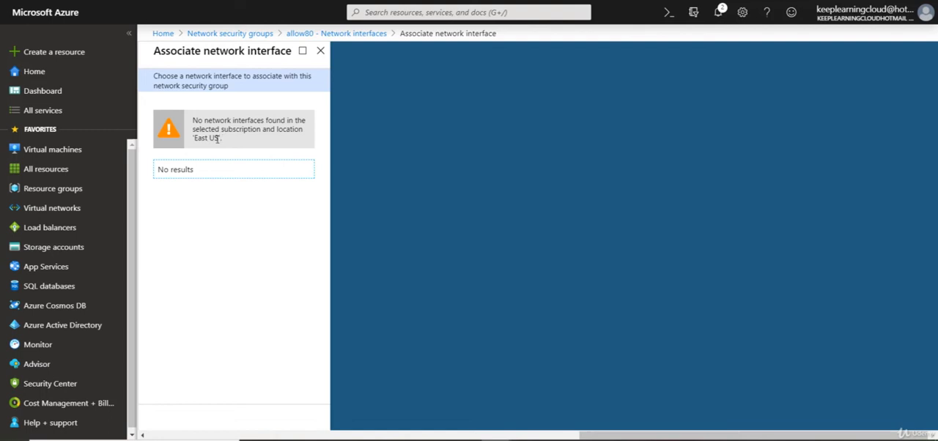
click(321, 51)
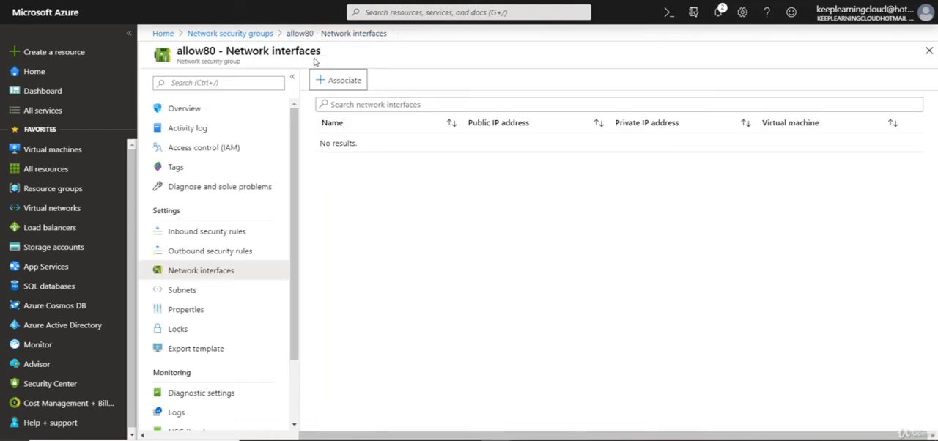
Step: Associate the allow80 security group with the default subnet of virtual network new_vnet2
click(176, 293)
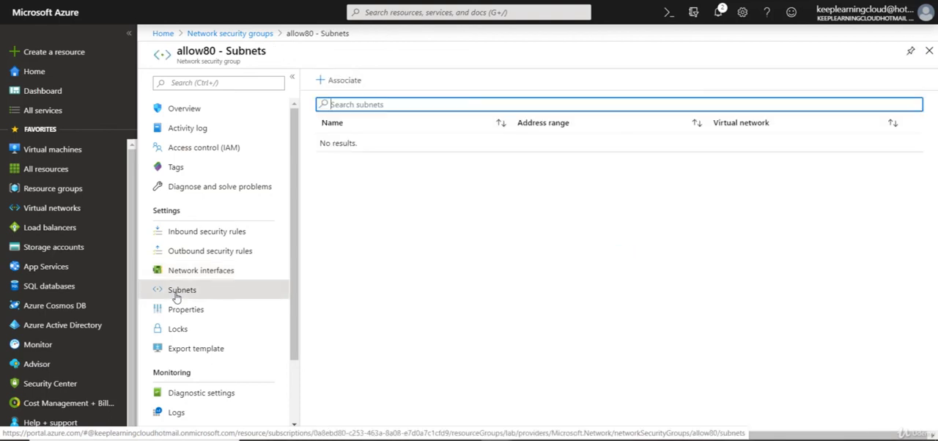
click(339, 81)
click(720, 91)
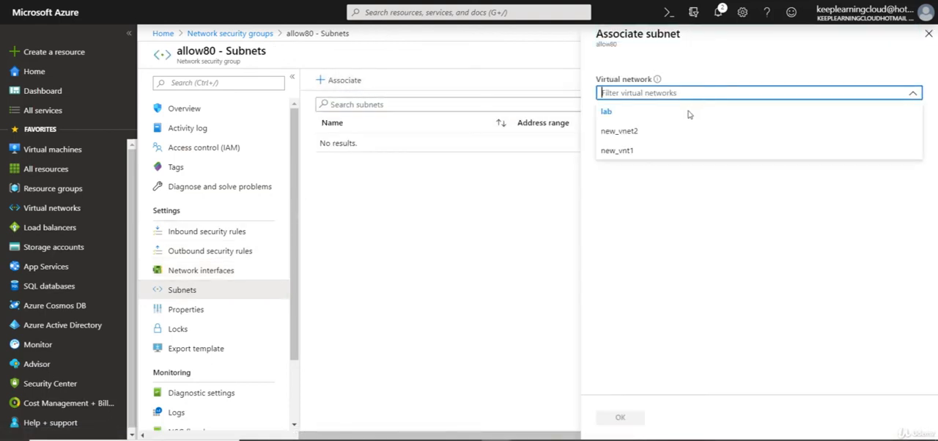
click(651, 137)
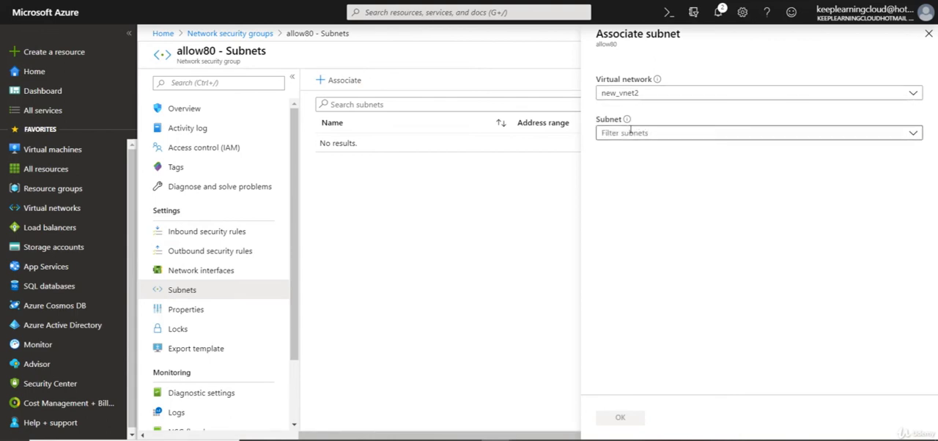
click(635, 132)
click(619, 173)
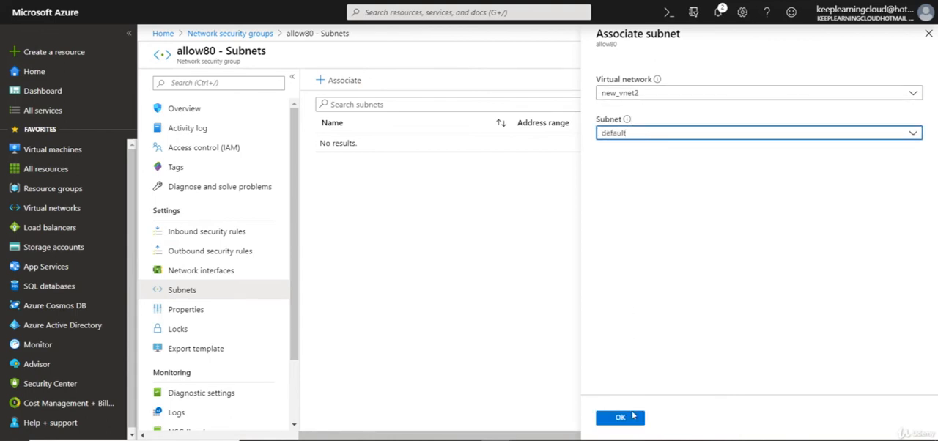
click(634, 424)
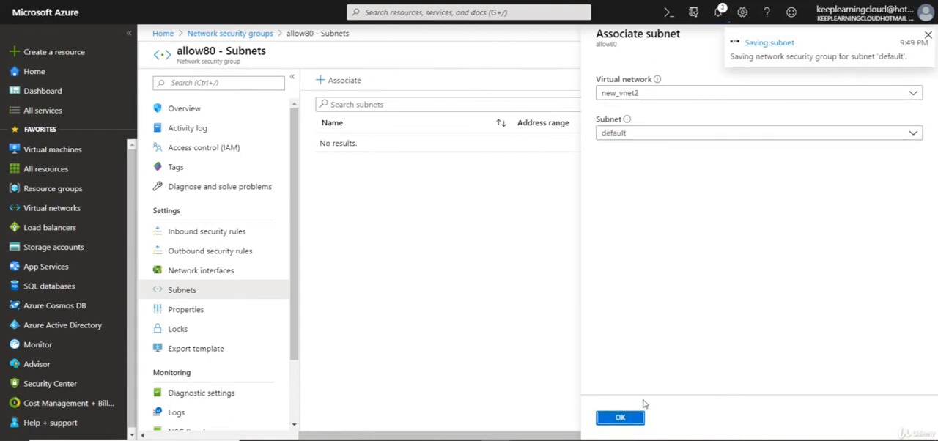